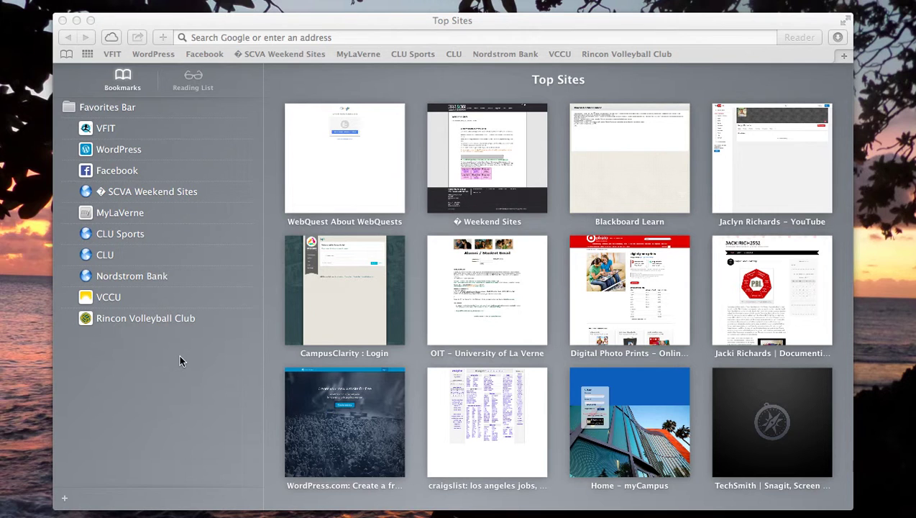
# - Go to target.com in Safari
pyautogui.click(261, 38)
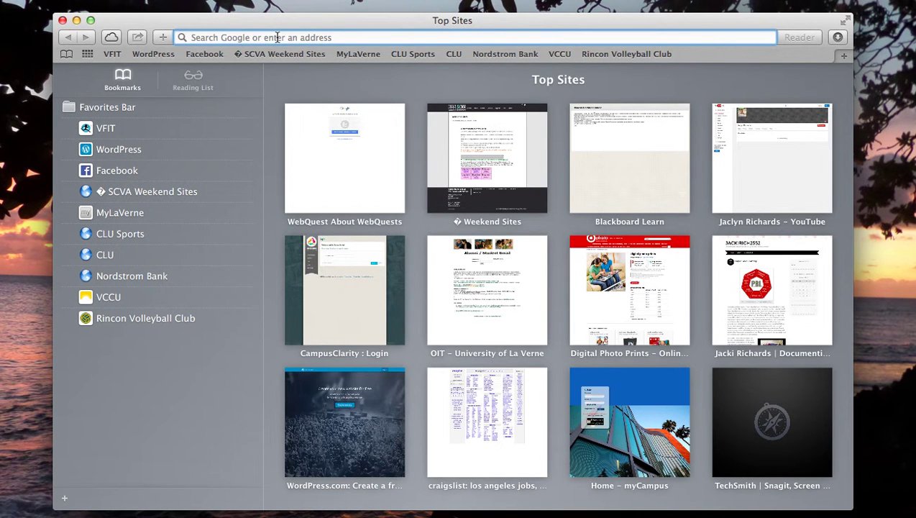
pyautogui.write('target.com')
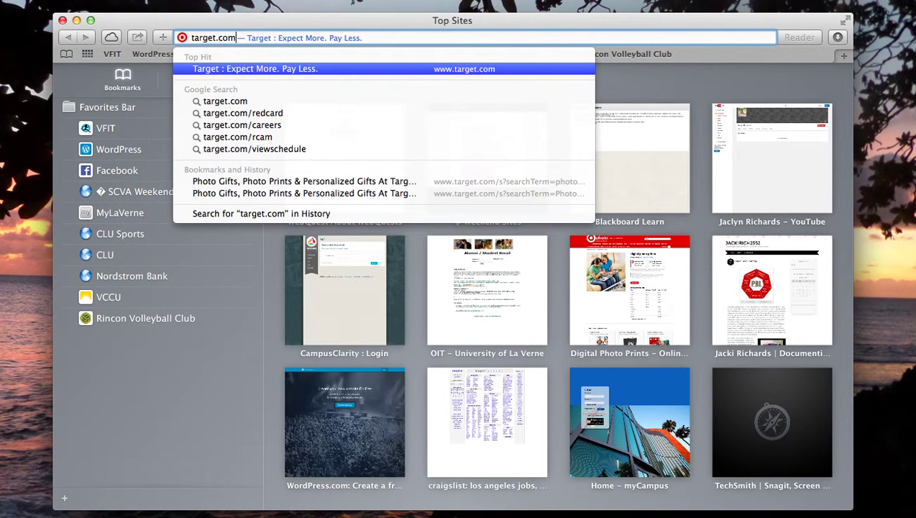
pyautogui.press('Return')
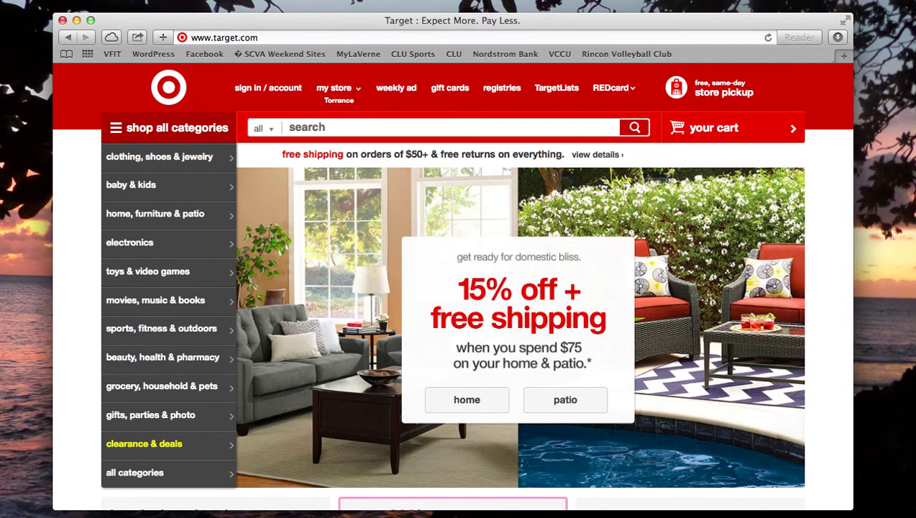
# - Search Target's site for 'Photo' to reach Target Photo
pyautogui.click(314, 128)
pyautogui.write('Photo')
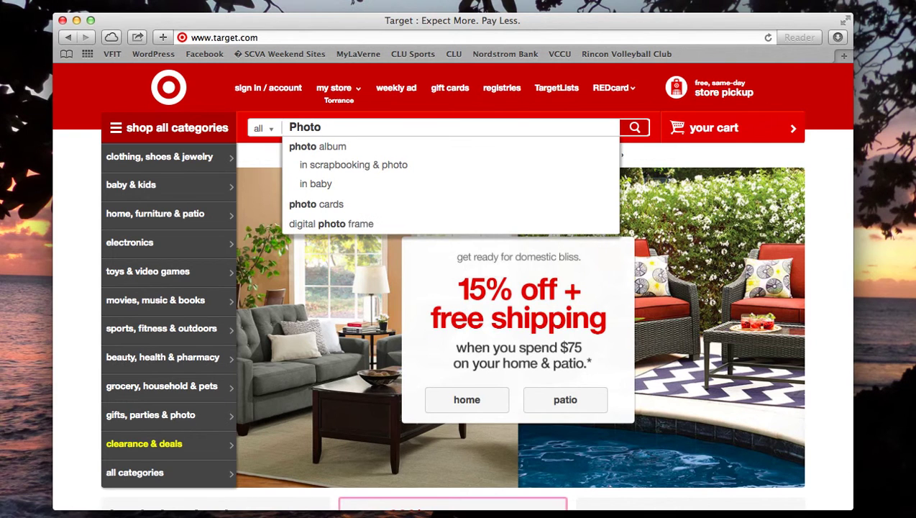
pyautogui.press('Return')
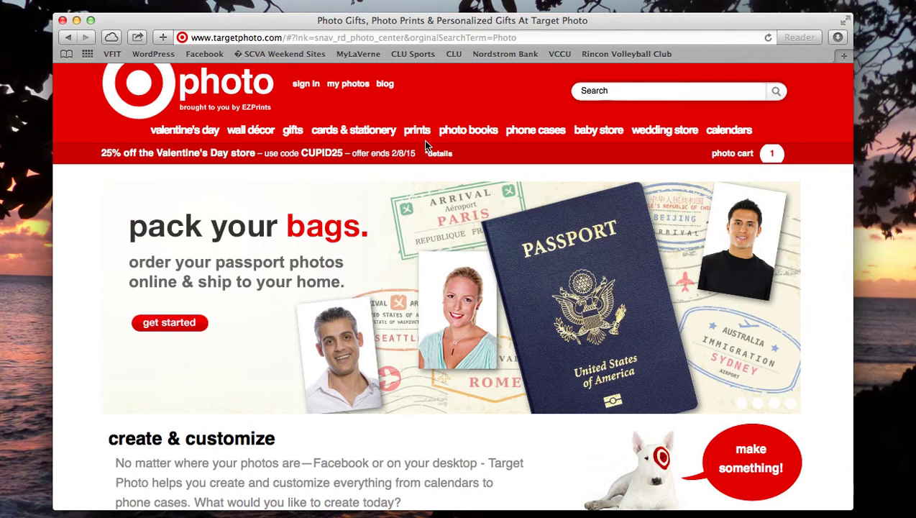
# - Open Digital Photo Prints from the Prints menu and start a new prints order
pyautogui.moveTo(424, 139)
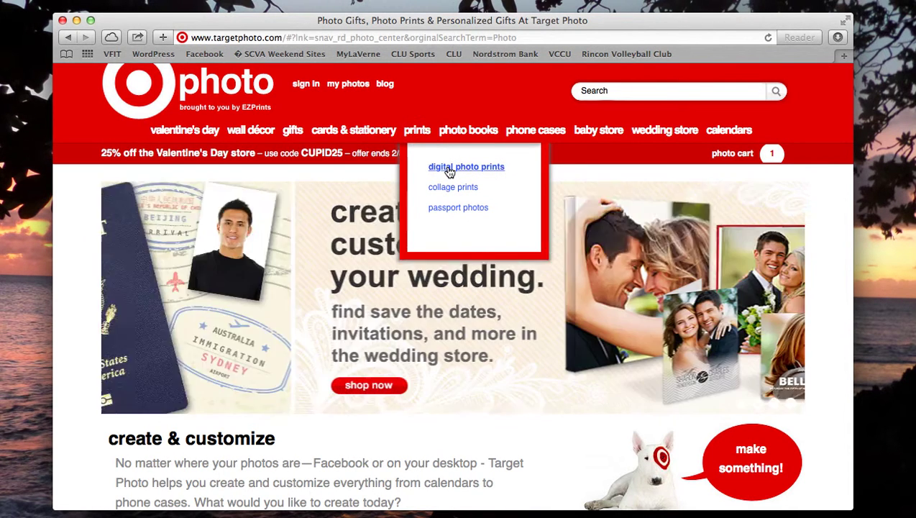
pyautogui.click(448, 168)
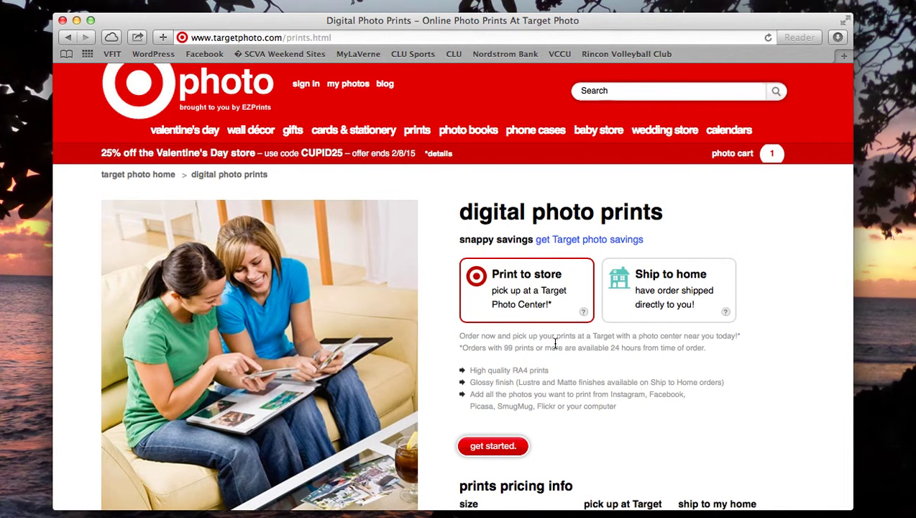
pyautogui.scroll(1, 555, 344)
pyautogui.scroll(-2, 552, 330)
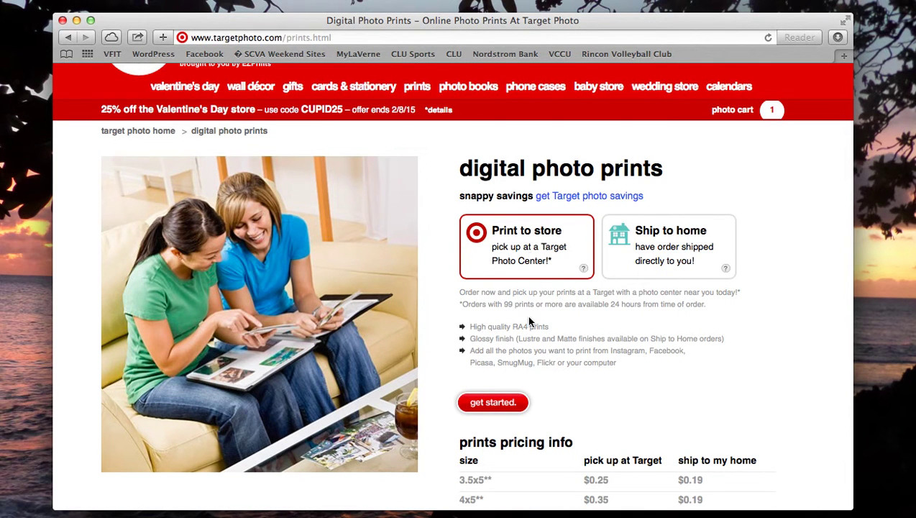
pyautogui.click(503, 405)
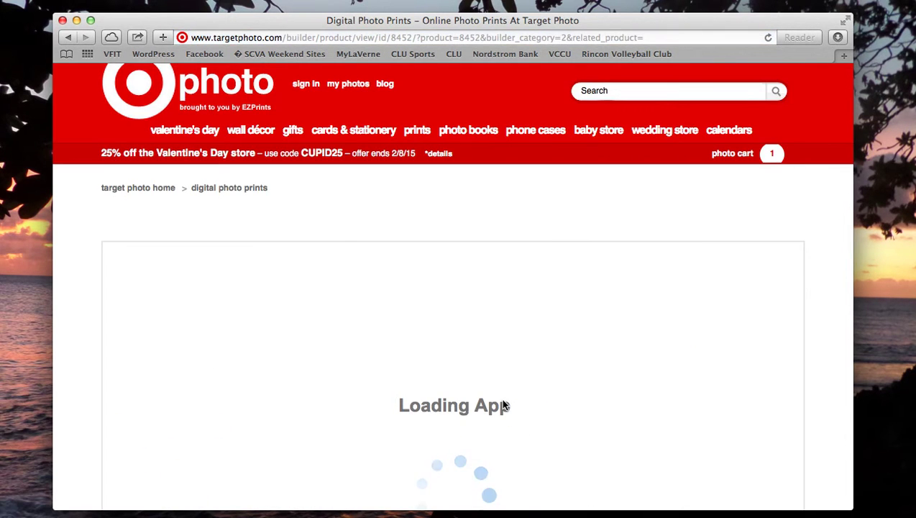
# - Let the 4x6 Glossy Prints builder load, glancing at iPhoto before hiding it
pyautogui.scroll(-3, 503, 405)
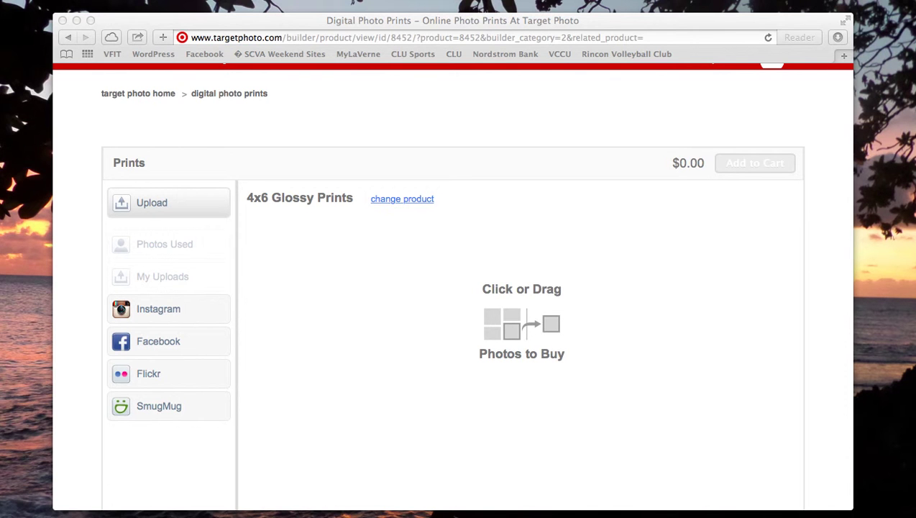
pyautogui.press('super+Tab')
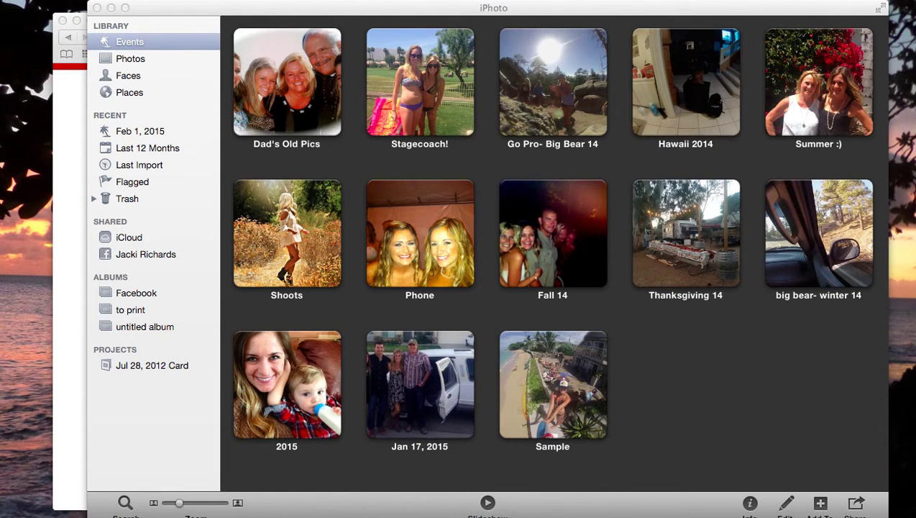
pyautogui.press('super+h')
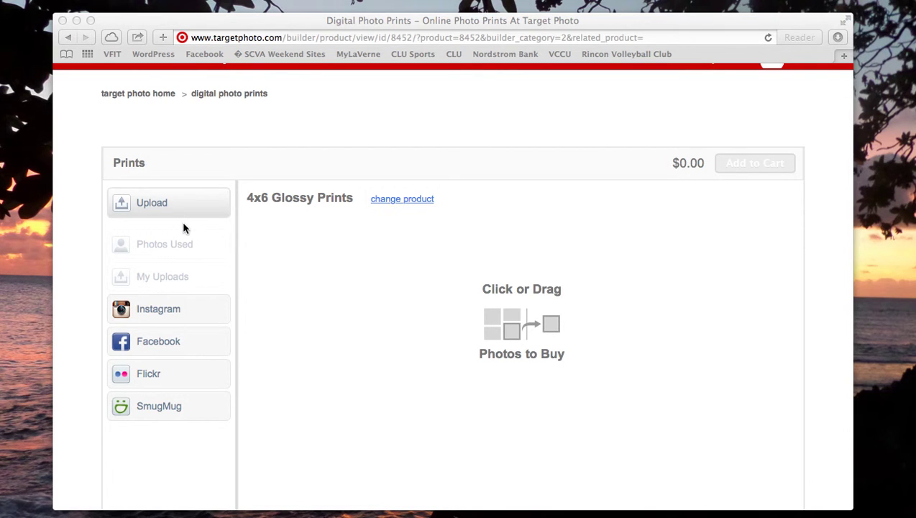
# - Browse the iPhoto library from the builder and open the beach event
pyautogui.click(148, 207)
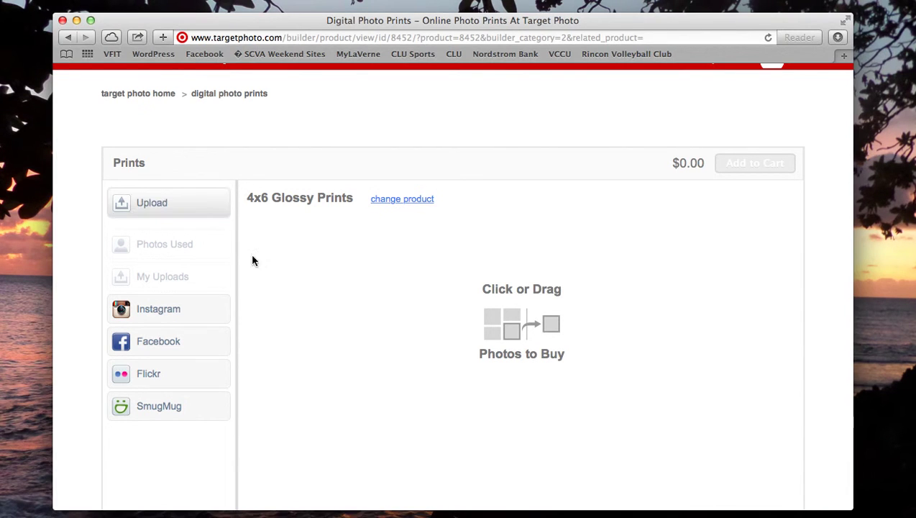
pyautogui.click(172, 206)
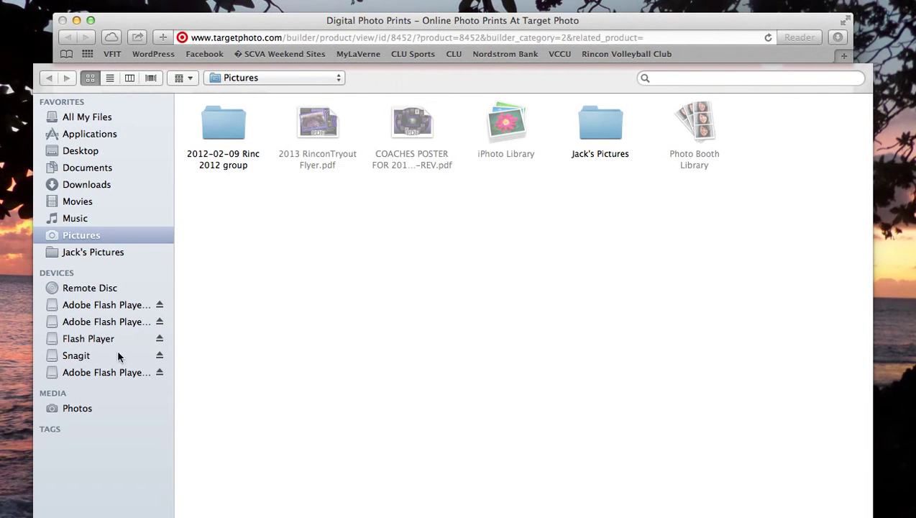
pyautogui.click(78, 408)
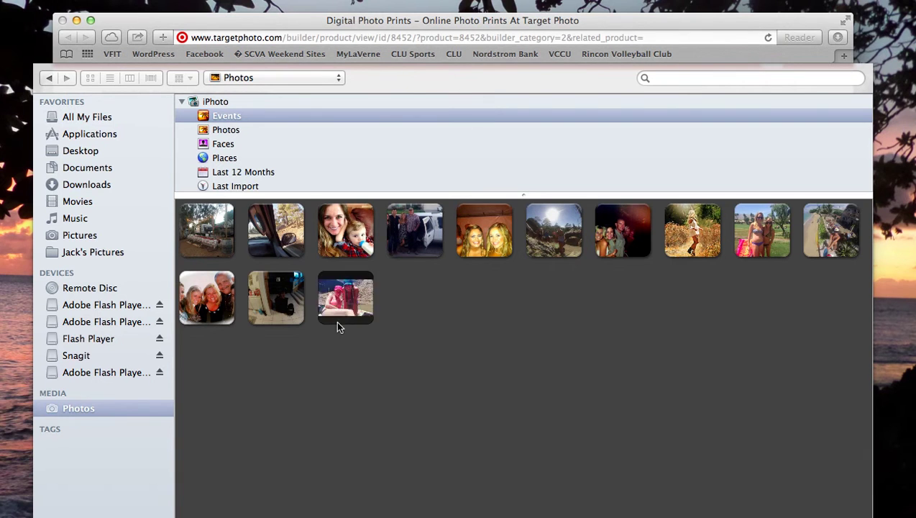
pyautogui.doubleClick(837, 245)
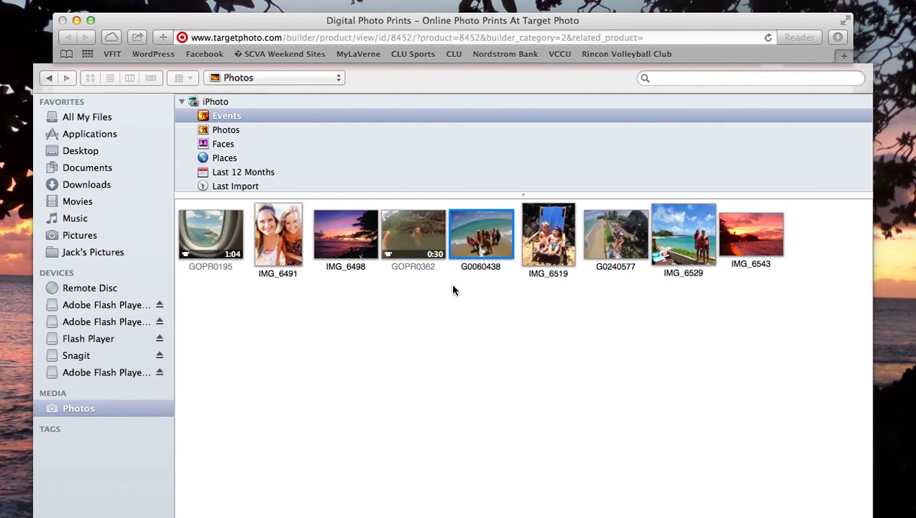
# - Select IMG_6498, IMG_6491, G0240577 and IMG_6519 and import them into the order
pyautogui.click(344, 238)
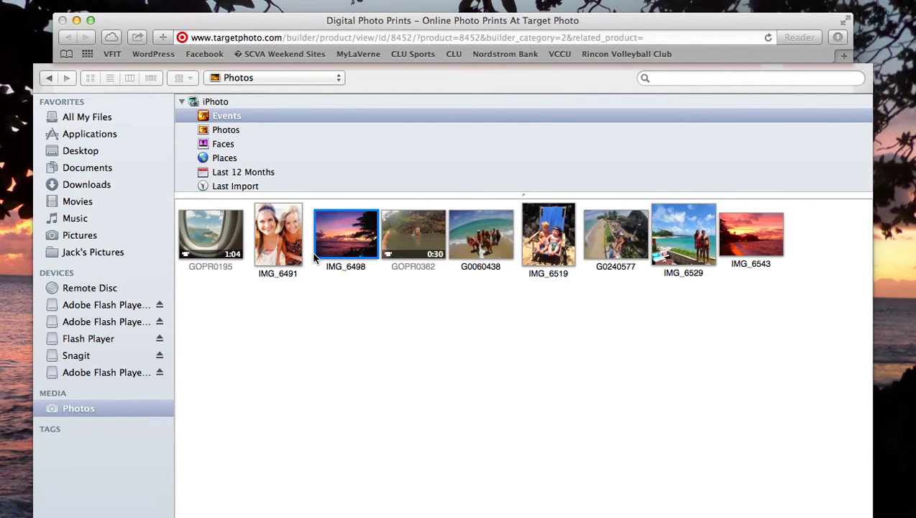
pyautogui.keyDown('super'); pyautogui.click(291, 246); pyautogui.keyUp('super')
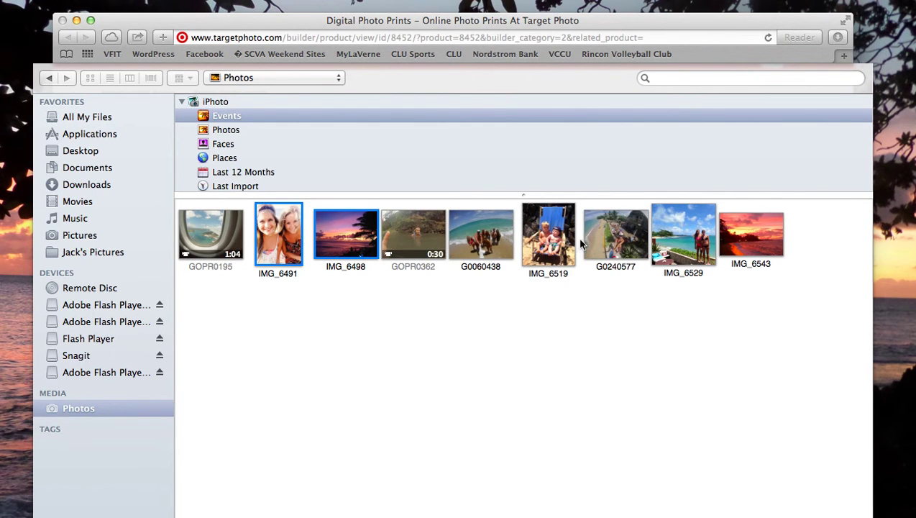
pyautogui.keyDown('super'); pyautogui.click(632, 249); pyautogui.keyUp('super')
pyautogui.keyDown('super'); pyautogui.click(551, 246); pyautogui.keyUp('super')
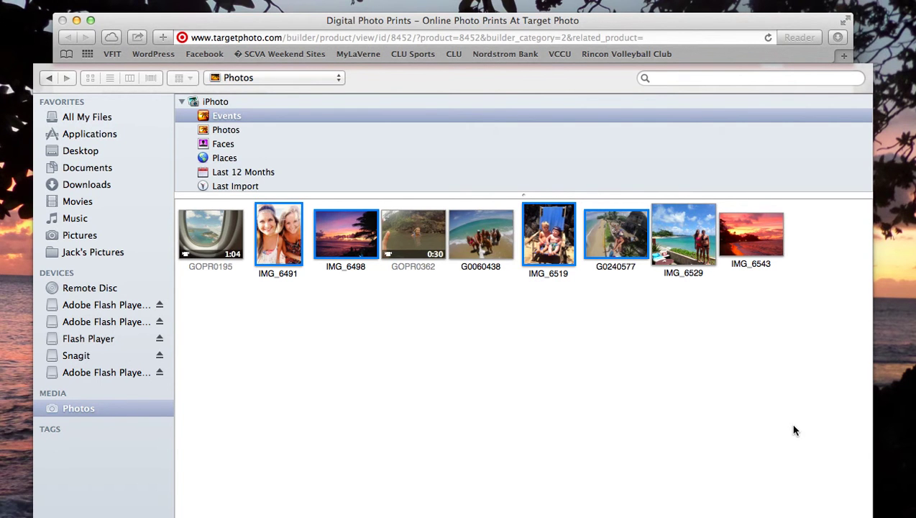
pyautogui.click(805, 515)
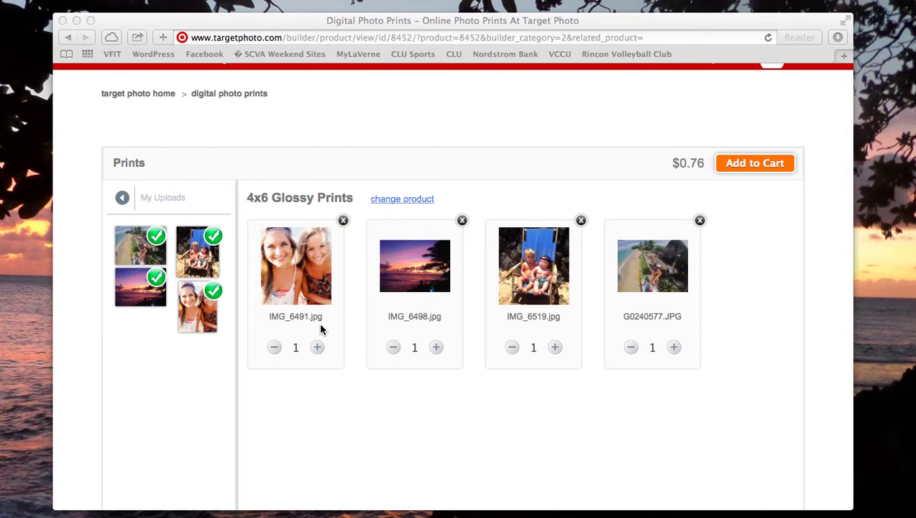
# - Set IMG_6491 and IMG_6498 to 2 prints each and add the order to the cart
pyautogui.click(302, 249)
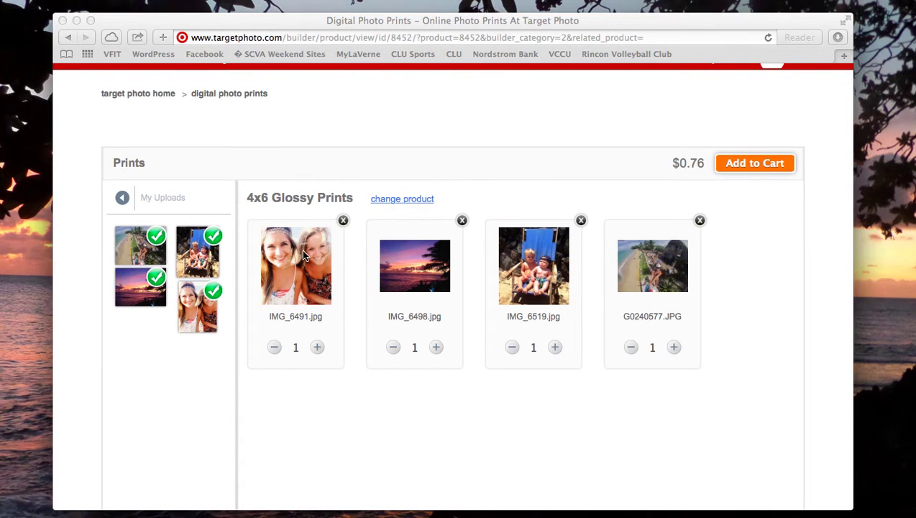
pyautogui.click(317, 348)
pyautogui.click(317, 348)
pyautogui.click(317, 348)
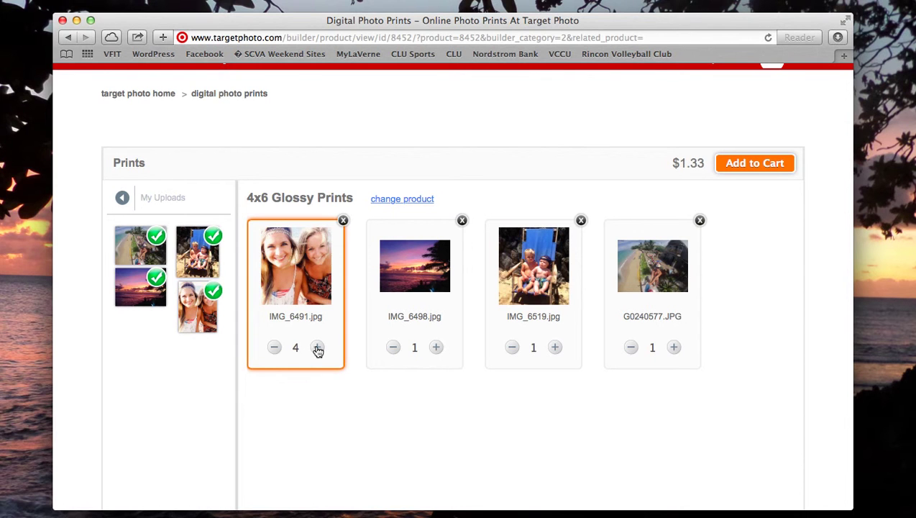
pyautogui.click(273, 349)
pyautogui.click(273, 350)
pyautogui.click(273, 349)
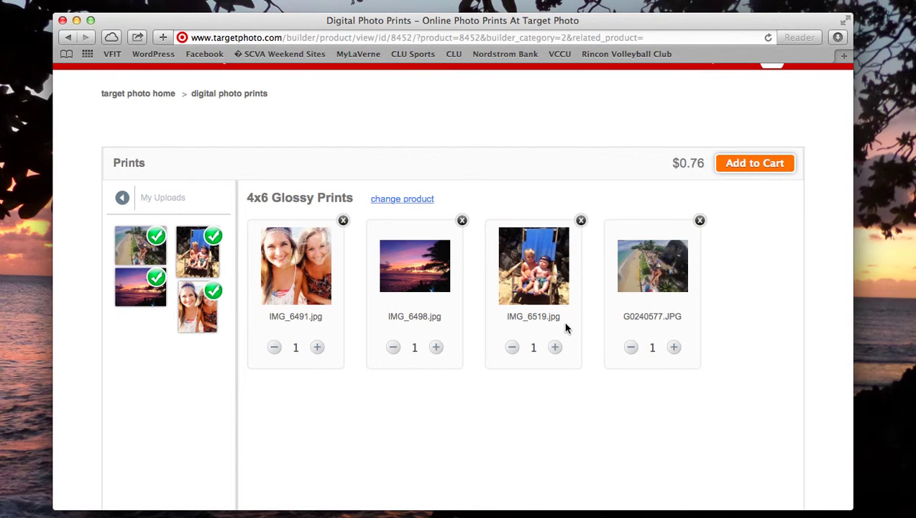
pyautogui.click(319, 348)
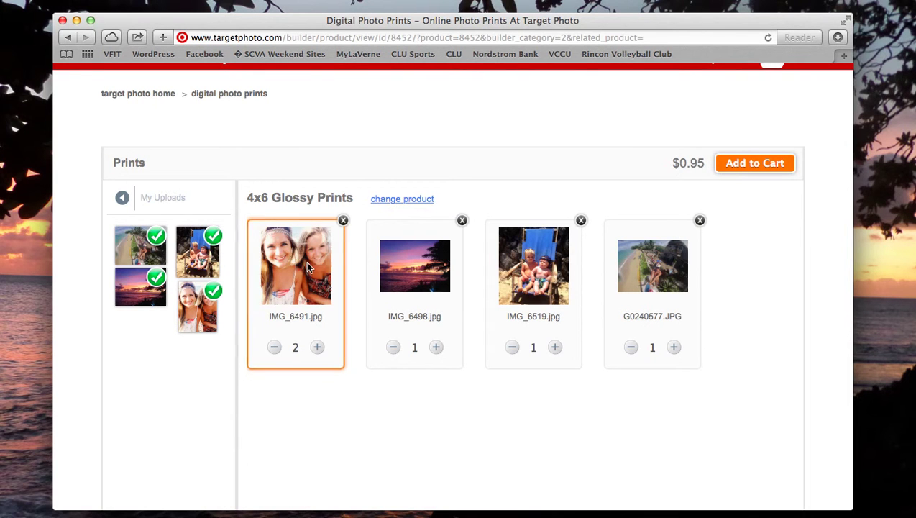
pyautogui.click(436, 348)
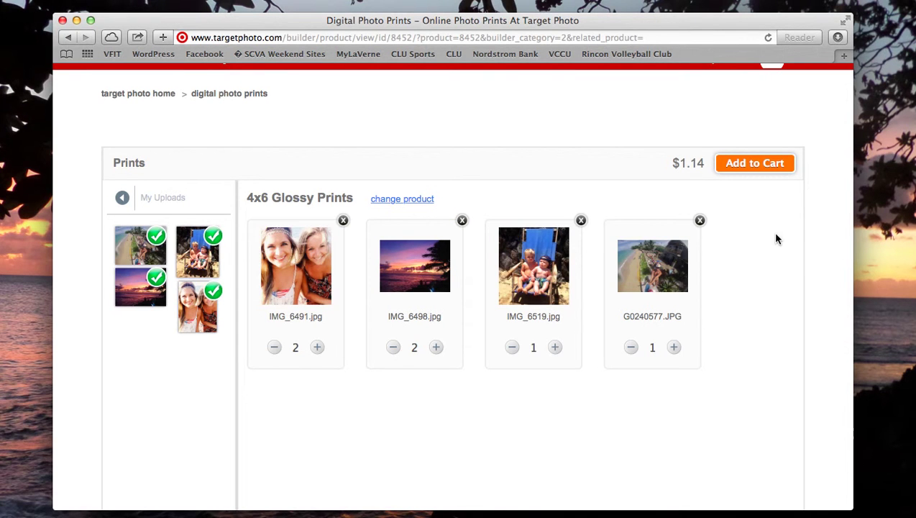
pyautogui.click(774, 164)
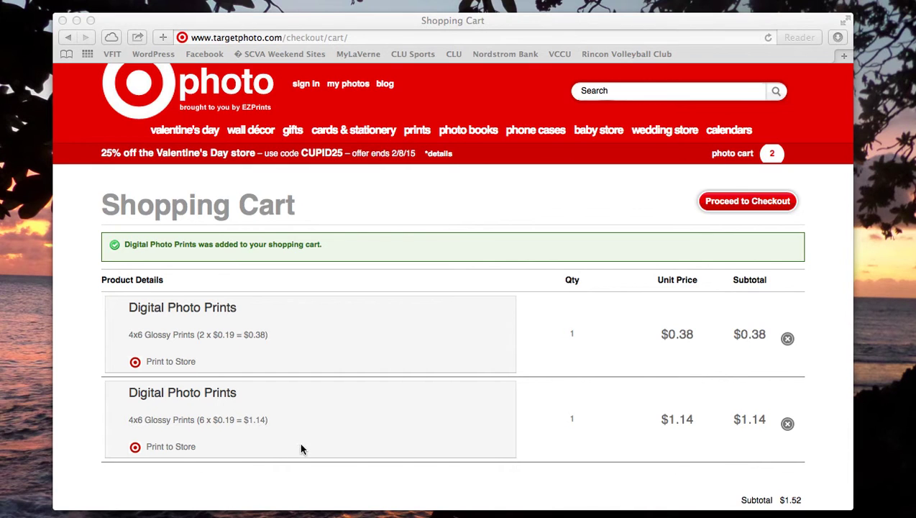
# - Check the cart's $1.52 Grand Total and proceed to checkout
pyautogui.scroll(-2, 302, 449)
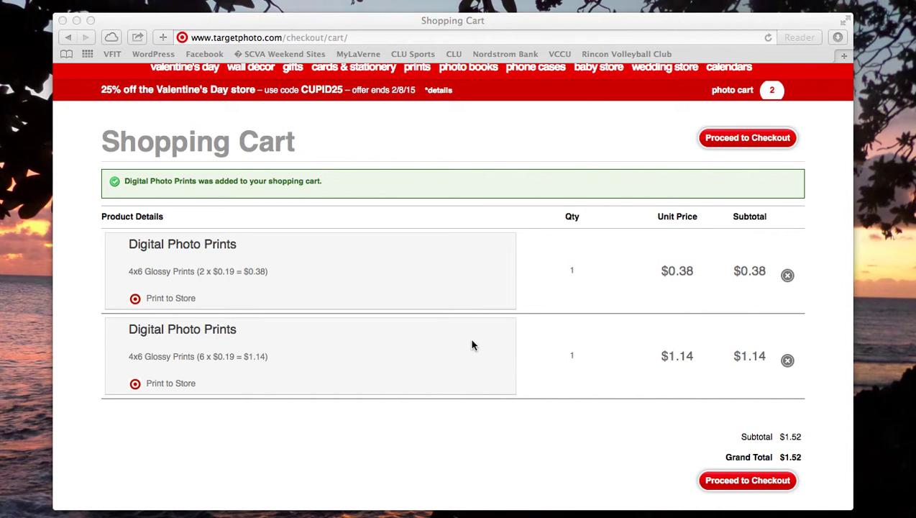
pyautogui.scroll(-1, 465, 356)
pyautogui.scroll(-3, 466, 356)
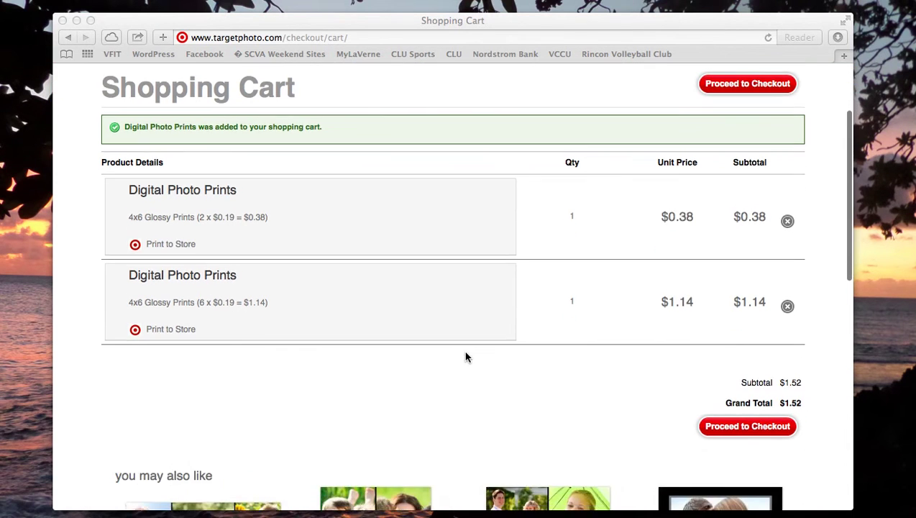
pyautogui.scroll(3, 465, 357)
pyautogui.scroll(1, 465, 356)
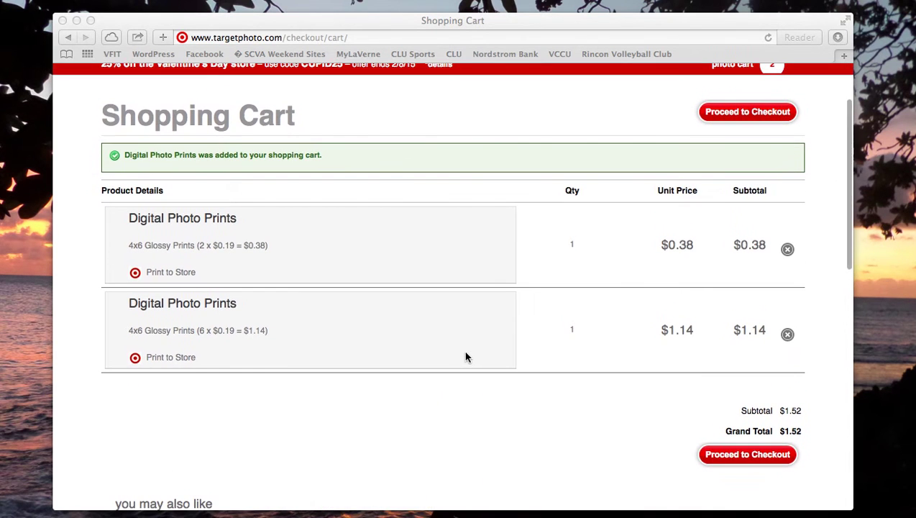
pyautogui.click(742, 115)
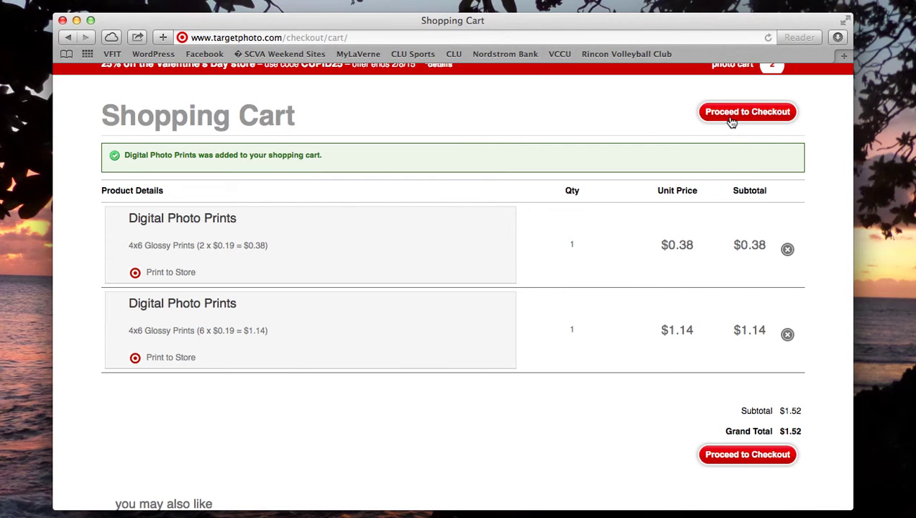
pyautogui.click(729, 119)
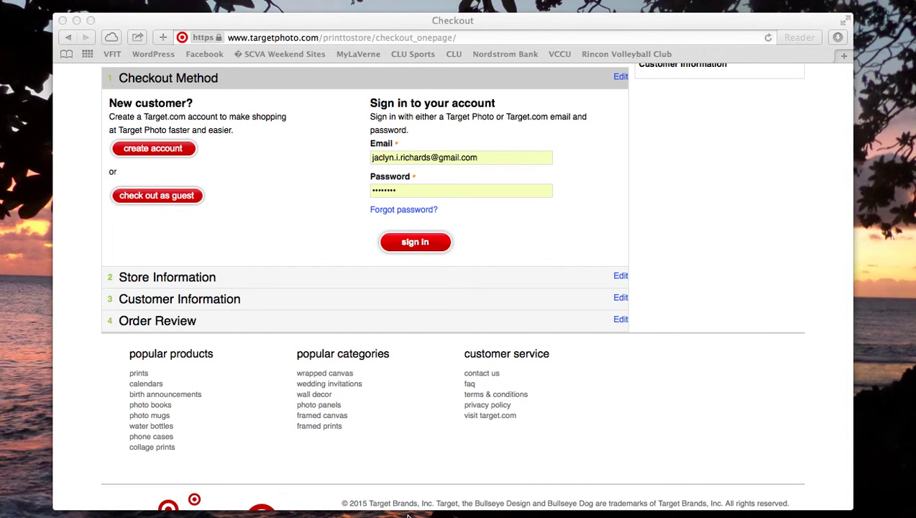
# - Scroll through the Checkout page to the Checkout Method sign-in section
pyautogui.scroll(2, 395, 369)
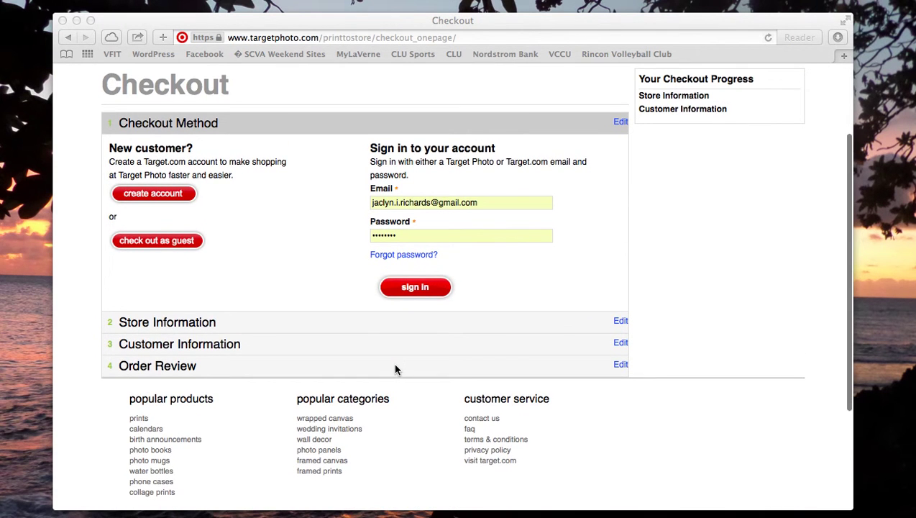
pyautogui.scroll(1, 395, 369)
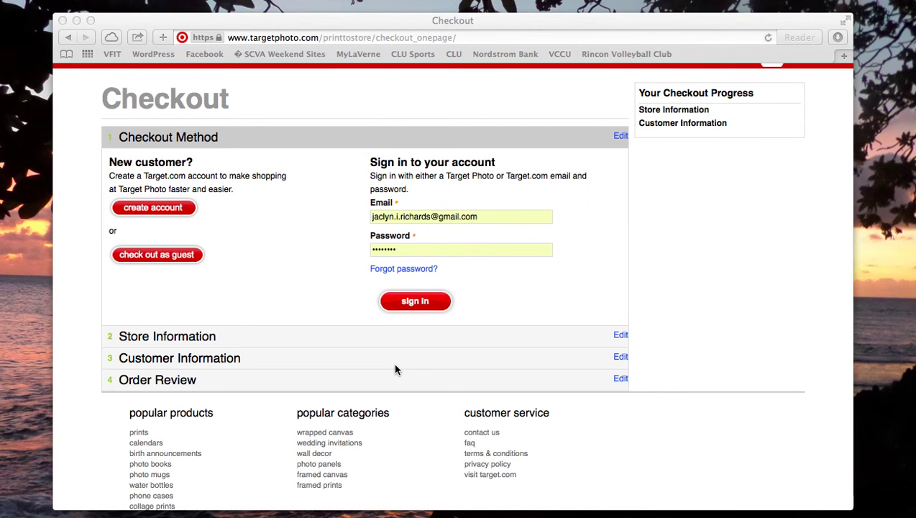
pyautogui.scroll(-1, 395, 369)
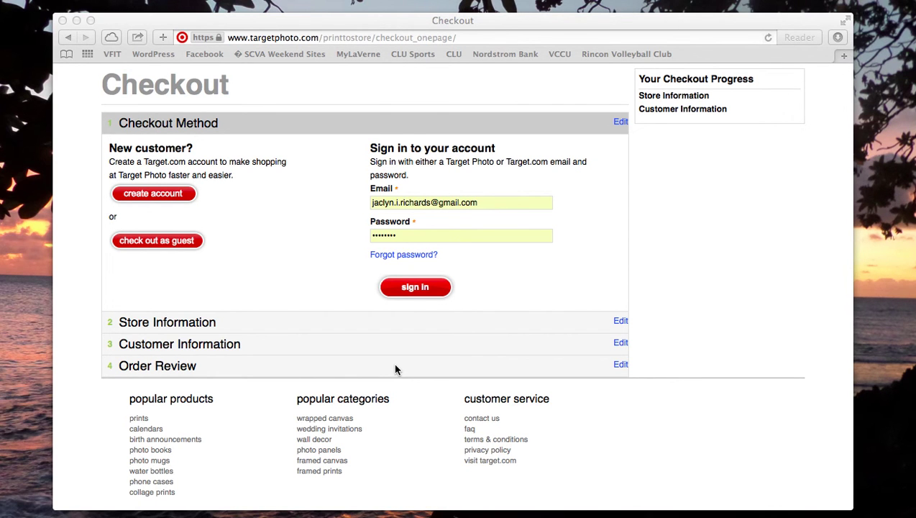
pyautogui.scroll(-2, 395, 369)
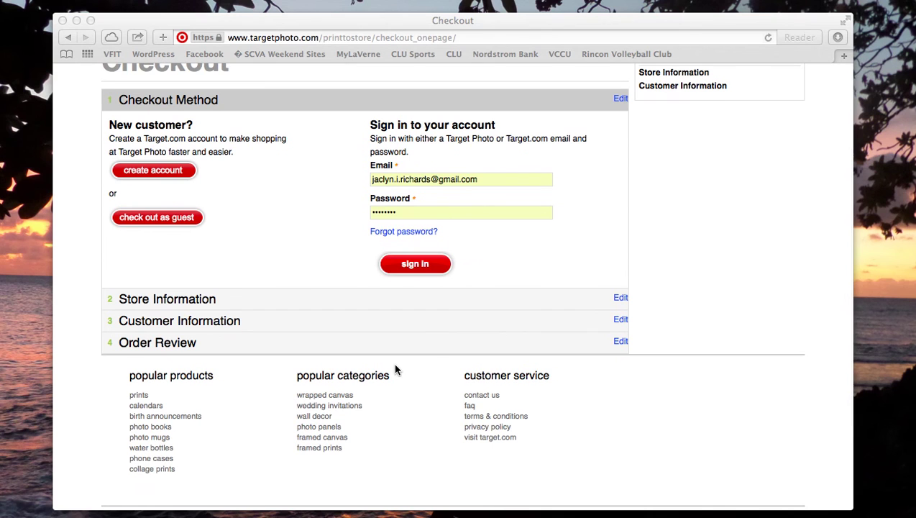